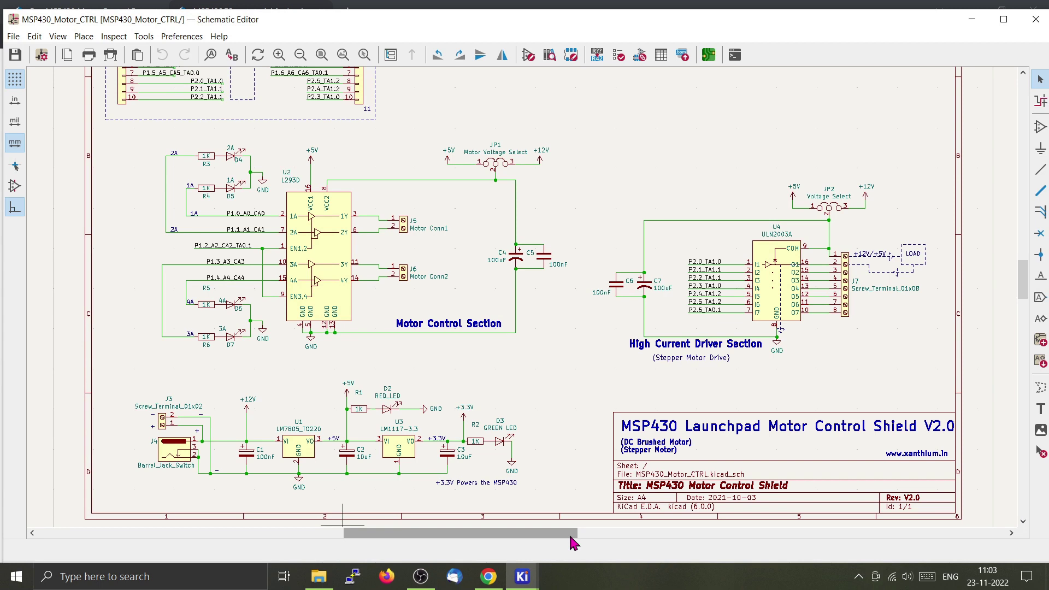
Step: Check the MSP430 tutorial page, then return to the motor shield schematic and zoom around it
click(488, 576)
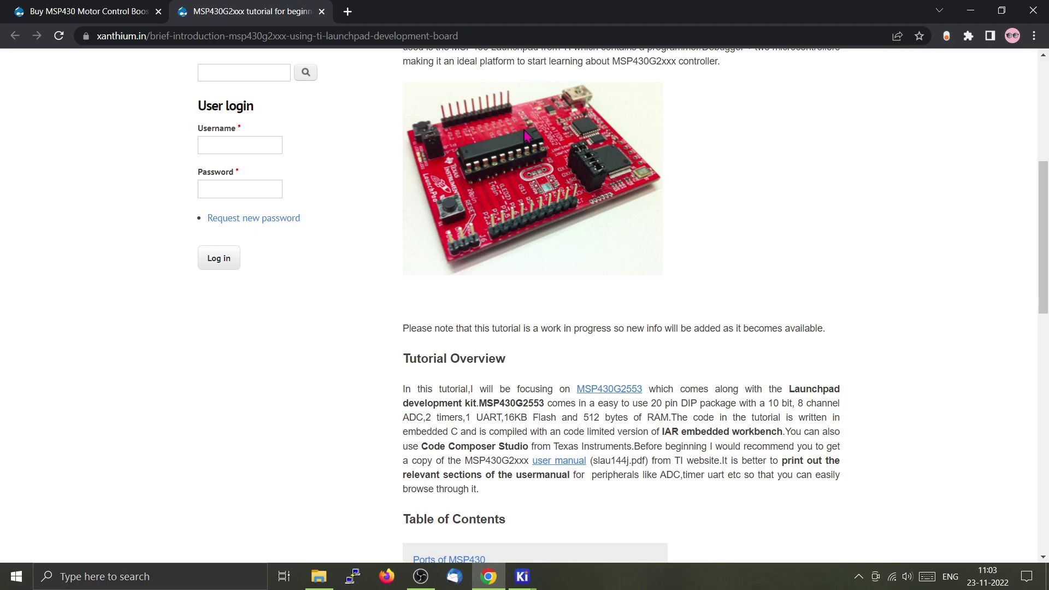
click(521, 576)
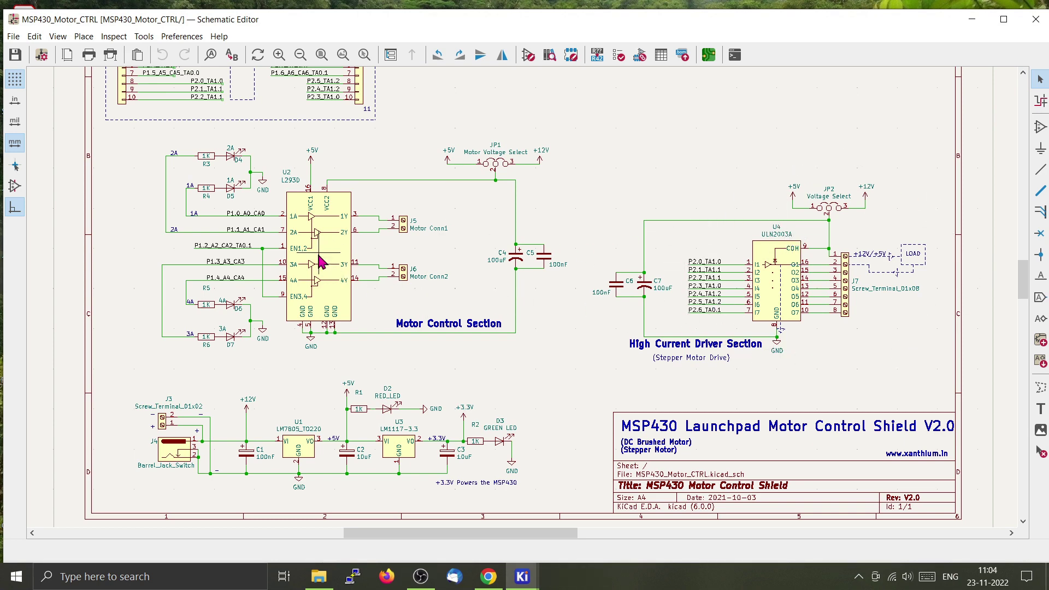
scroll(300, 240, up, 2)
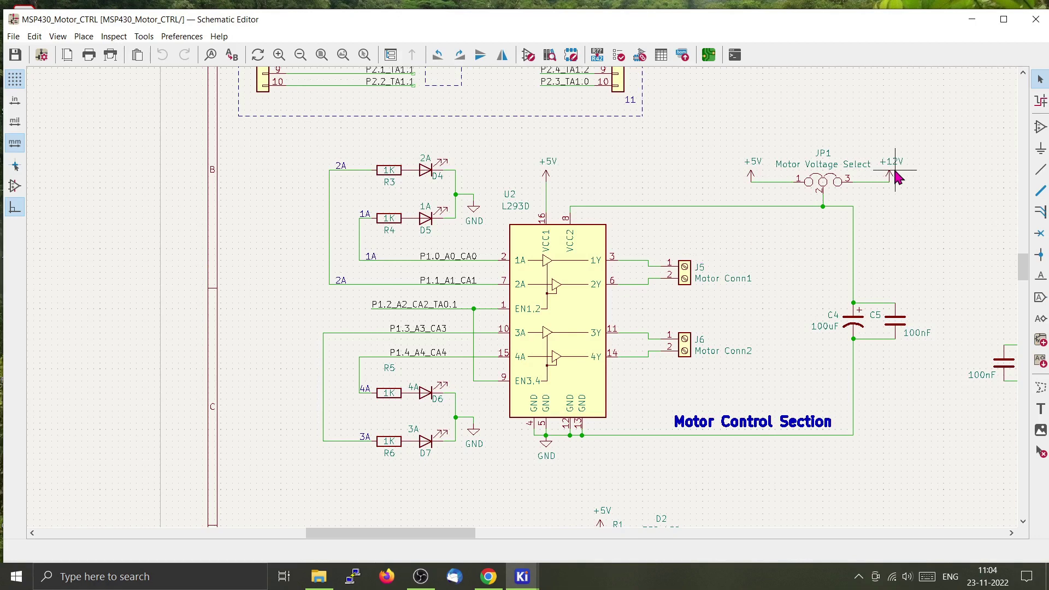
scroll(895, 176, up, 2)
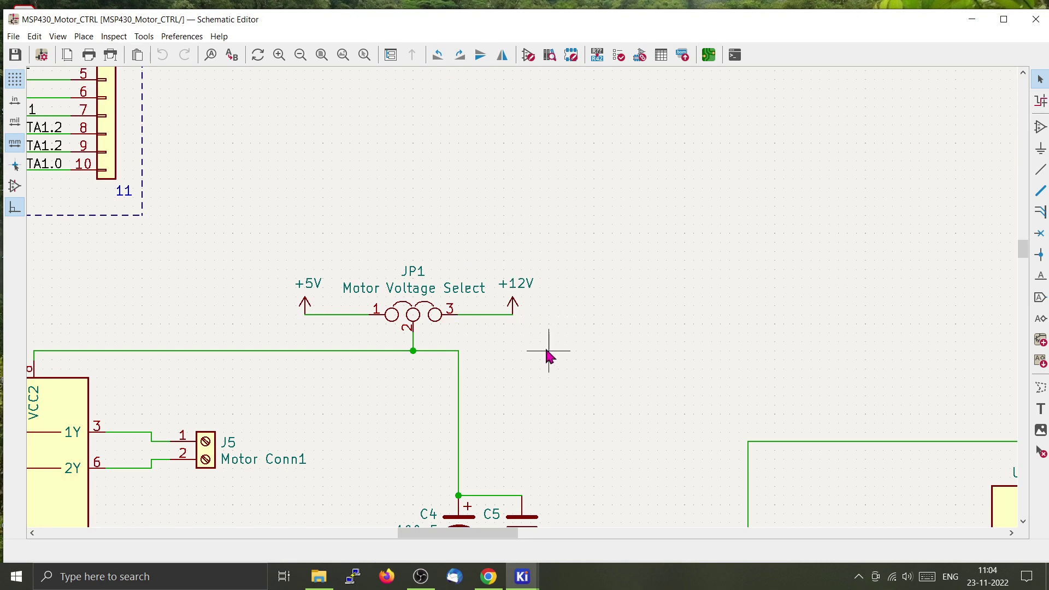
scroll(403, 390, down, 2)
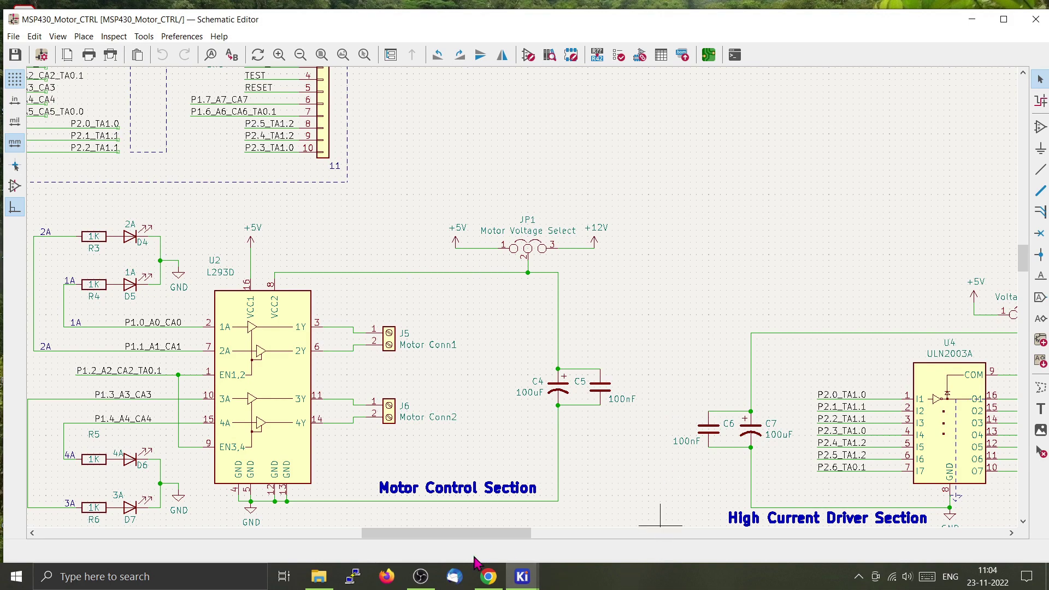
drag(461, 533, 556, 538)
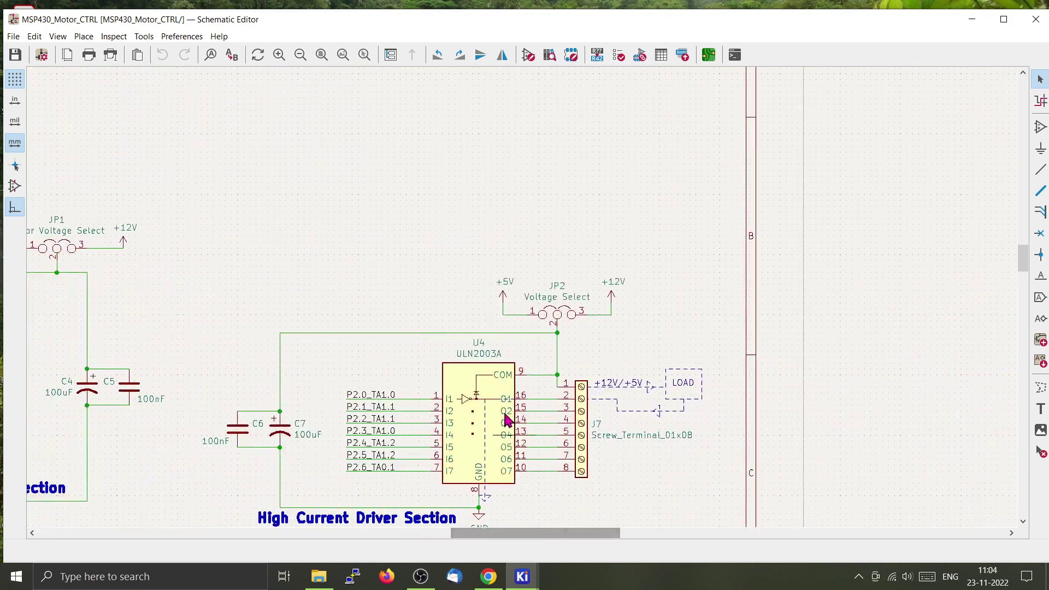
scroll(480, 356, down, 1)
scroll(529, 355, up, 1)
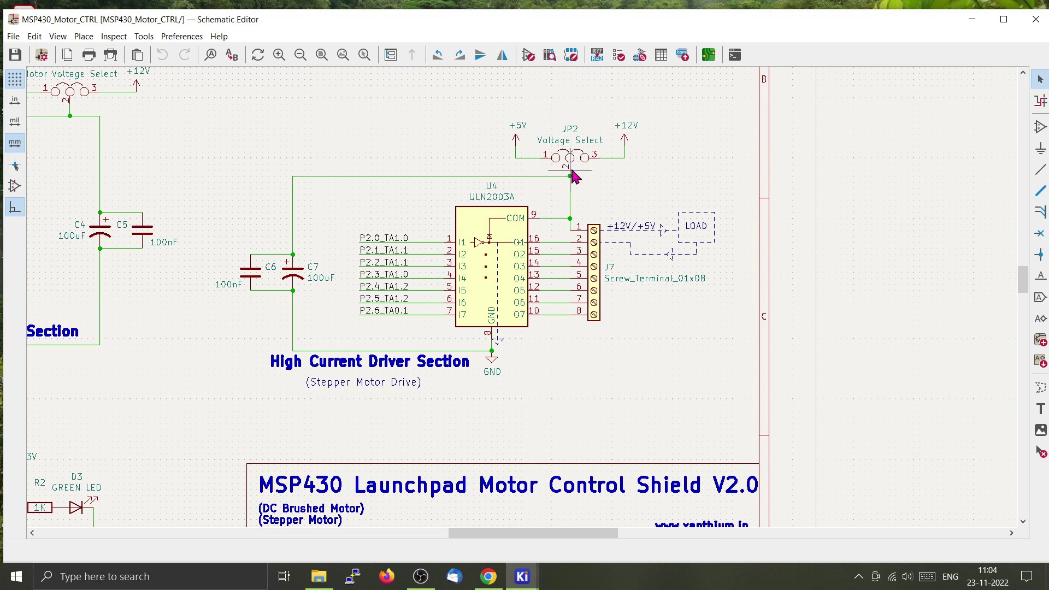
scroll(570, 177, up, 1)
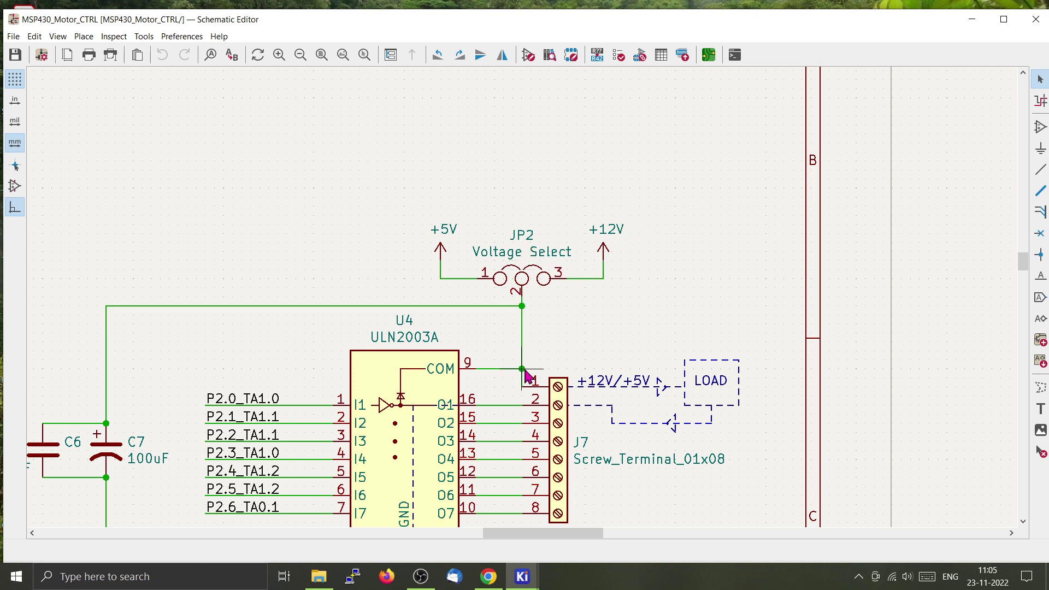
scroll(480, 404, down, 2)
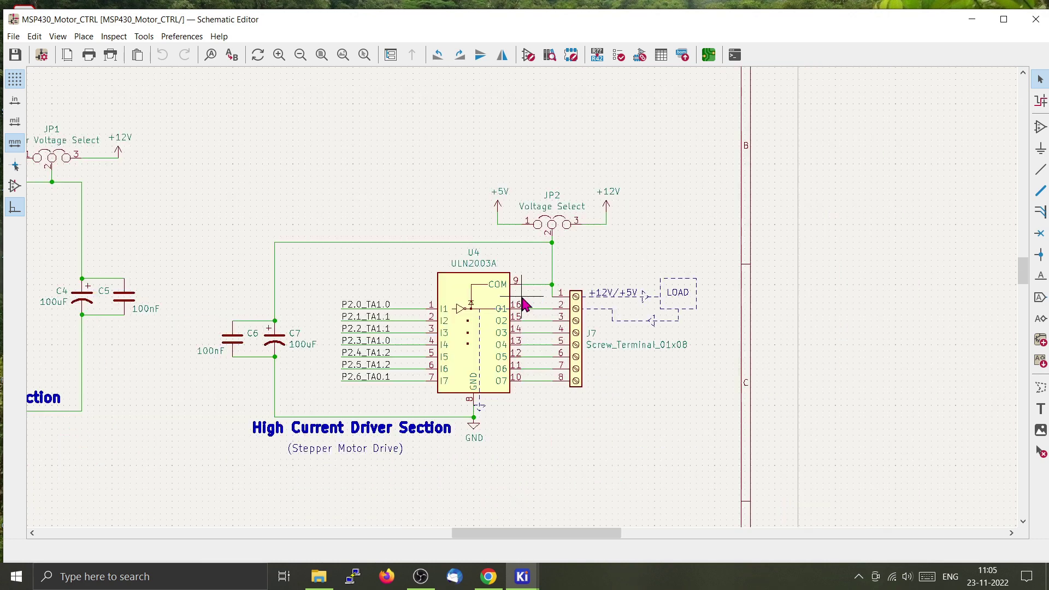
scroll(553, 395, up, 2)
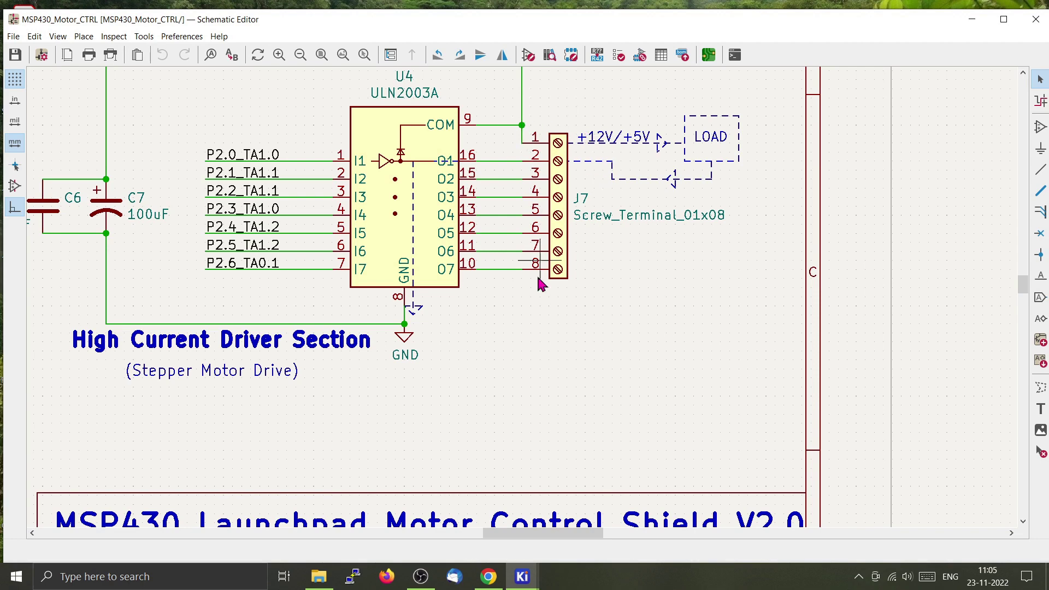
scroll(540, 333, down, 3)
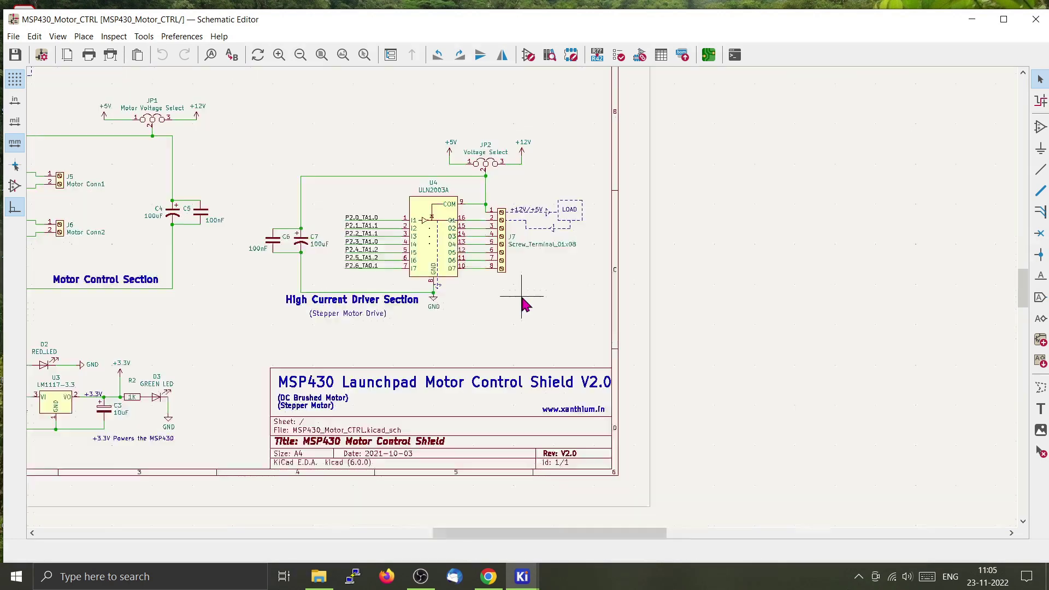
scroll(522, 301, down, 3)
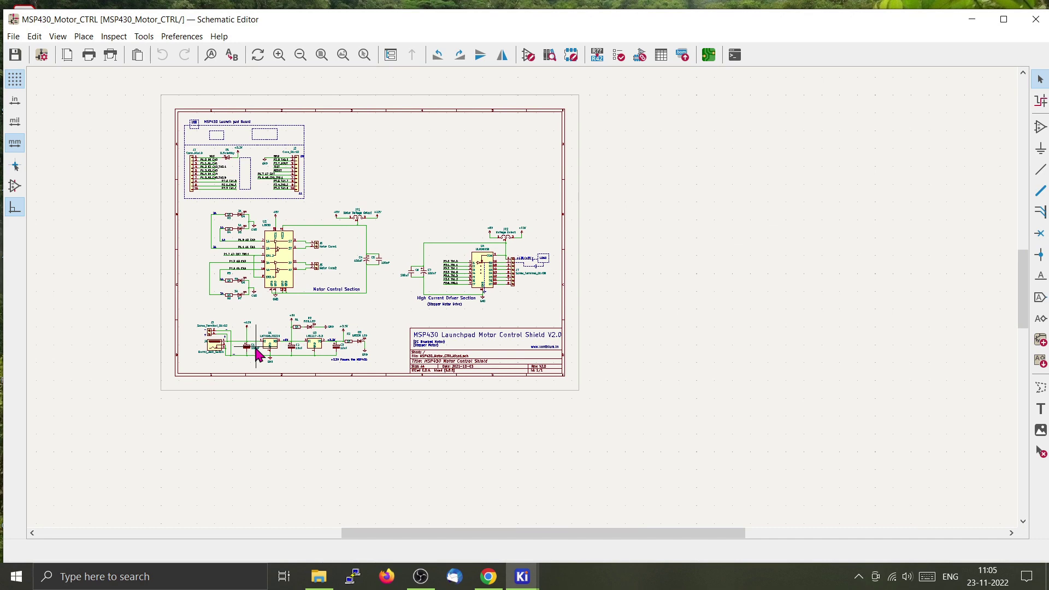
scroll(259, 346, up, 1)
scroll(522, 303, up, 1)
scroll(523, 304, up, 1)
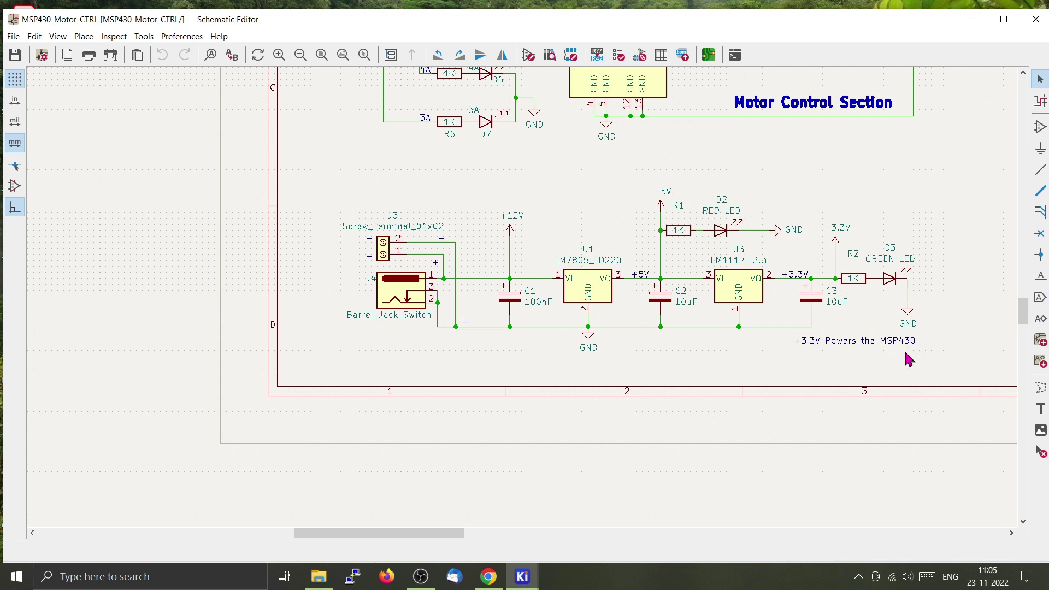
scroll(526, 302, down, 4)
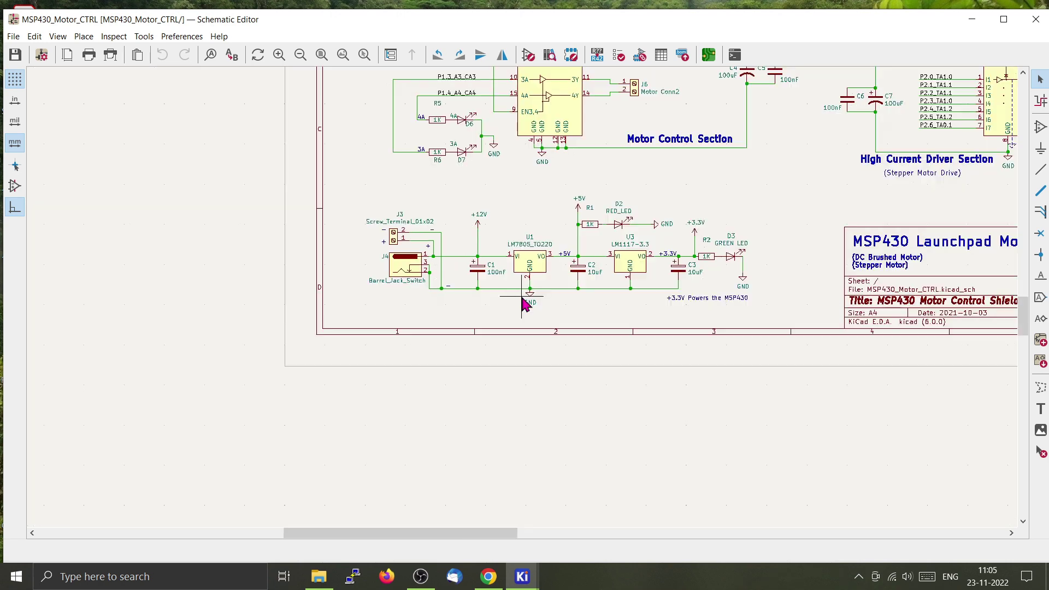
scroll(521, 300, down, 1)
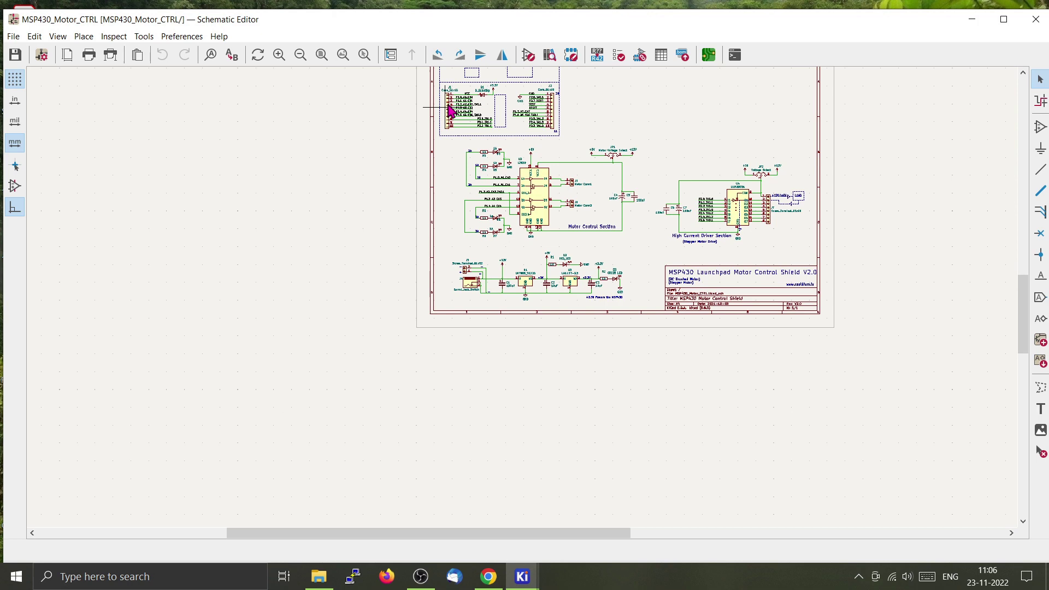
scroll(519, 300, up, 1)
scroll(593, 390, up, 1)
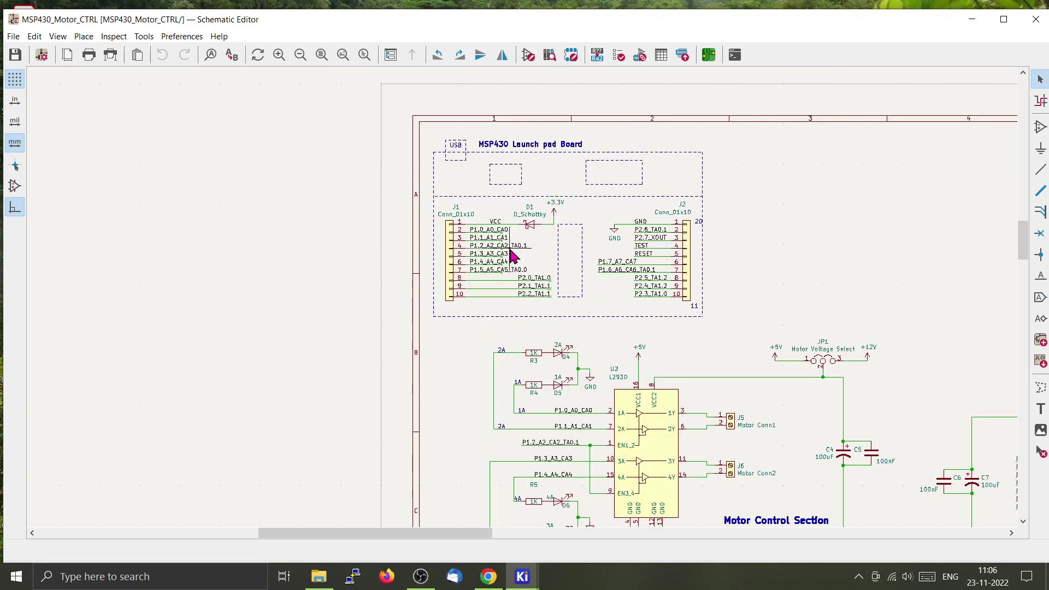
scroll(521, 232, up, 1)
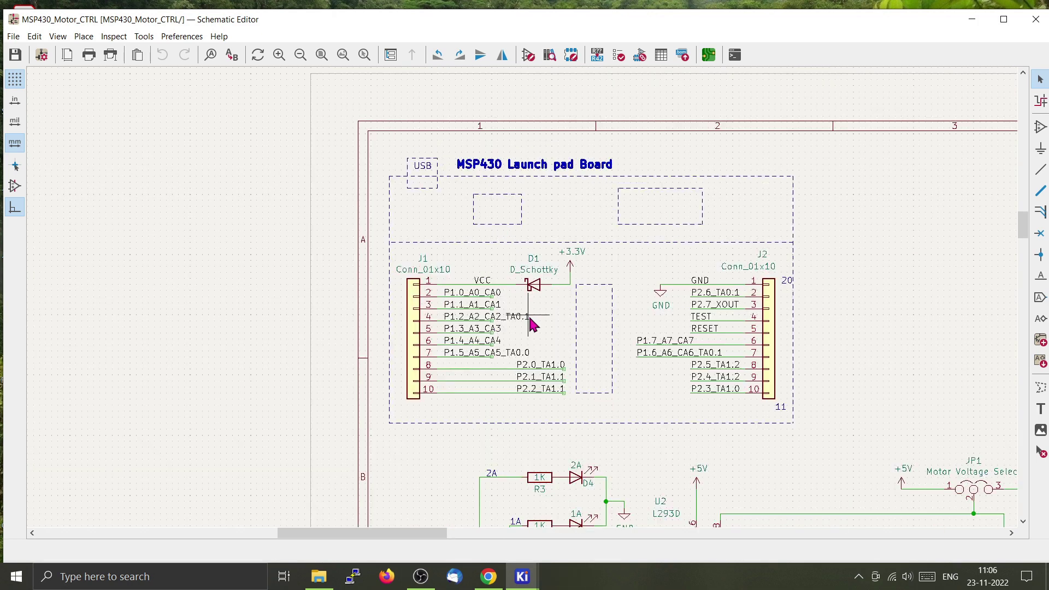
scroll(529, 322, up, 1)
scroll(522, 304, down, 1)
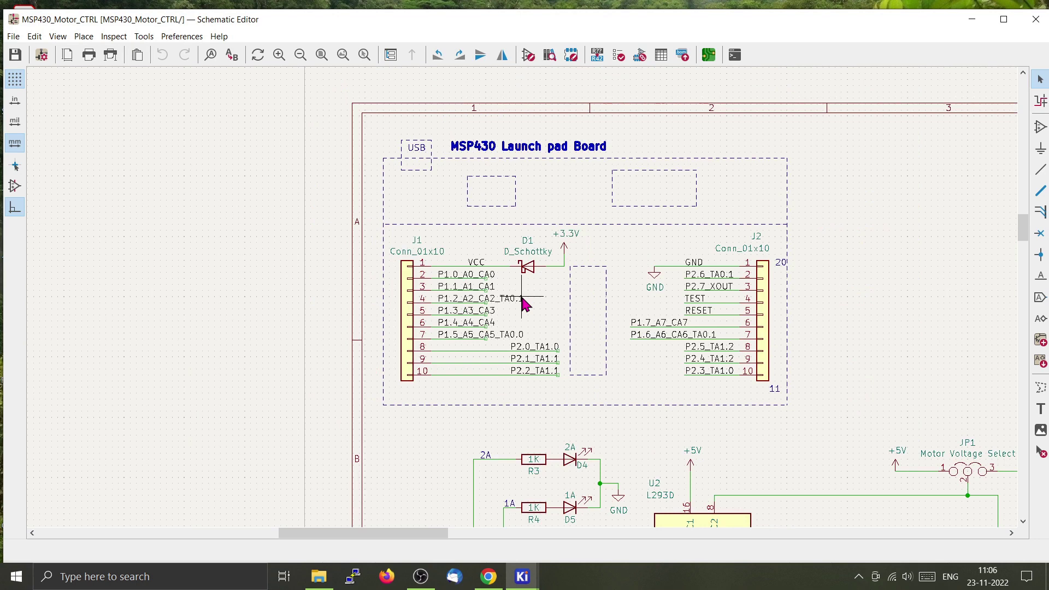
scroll(523, 303, down, 2)
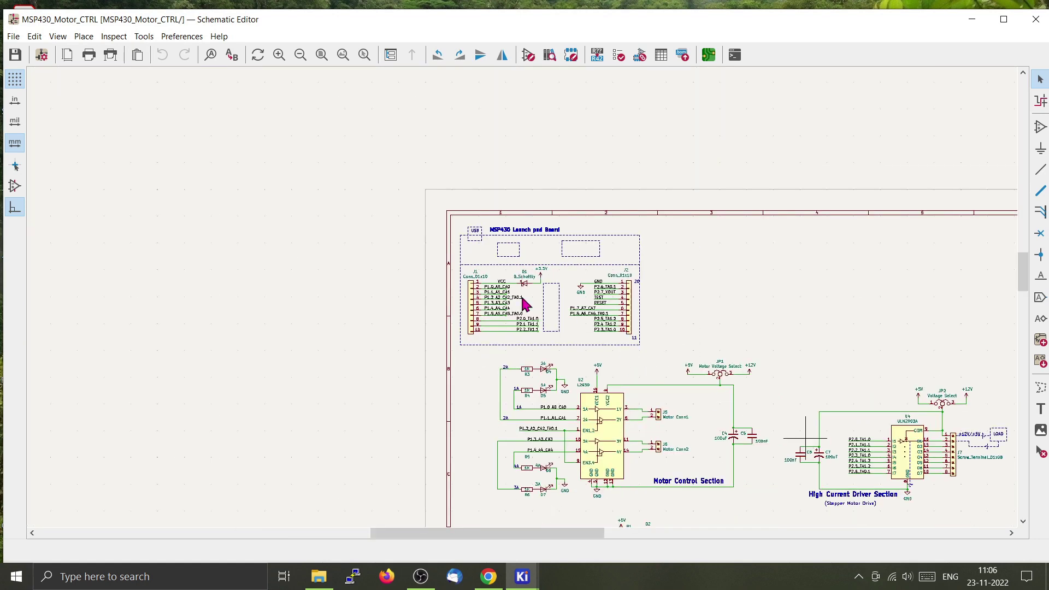
scroll(806, 437, up, 1)
scroll(523, 304, down, 1)
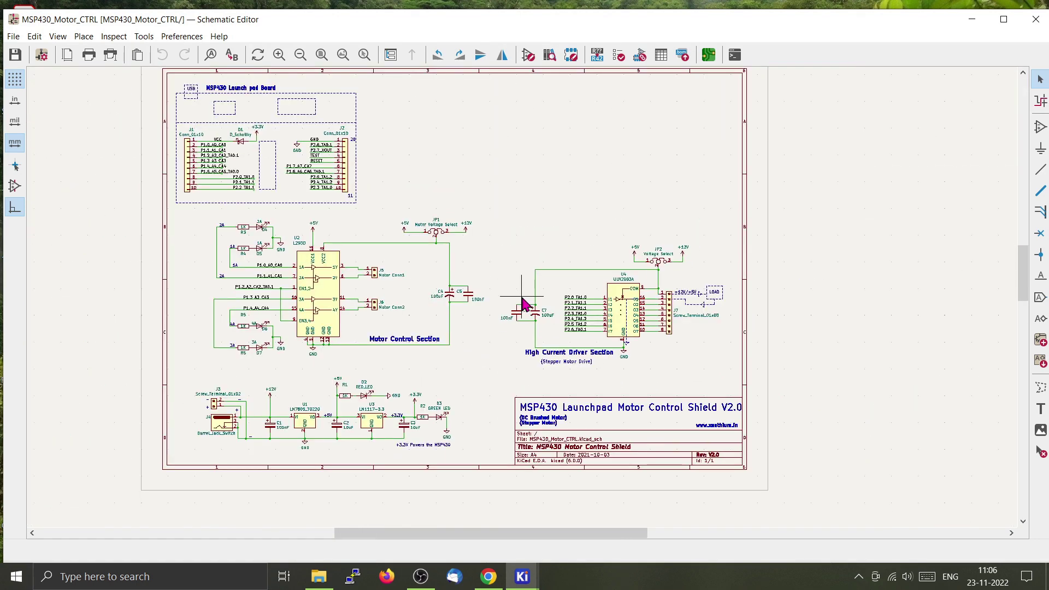
Step: Bring up the PCB layout and hide the F.Cu and B.Cu copper layers
click(971, 20)
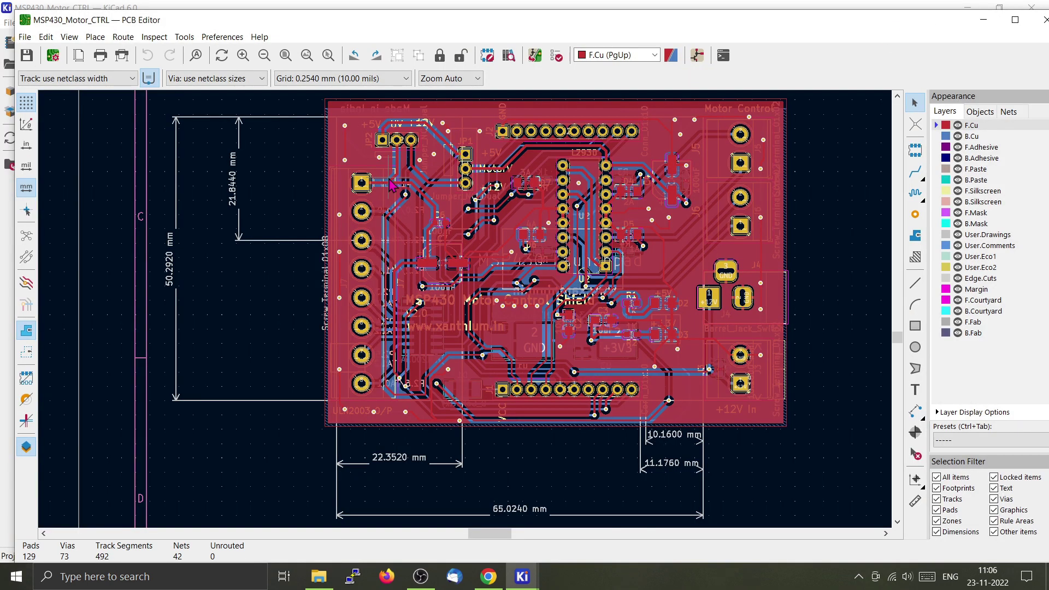
click(957, 125)
click(957, 136)
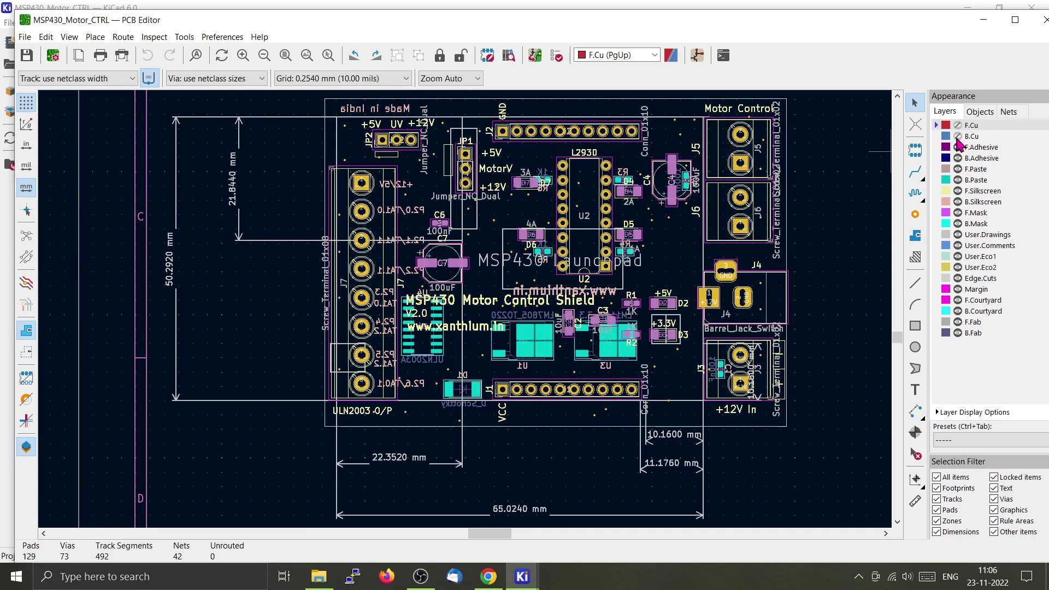
scroll(514, 277, down, 3)
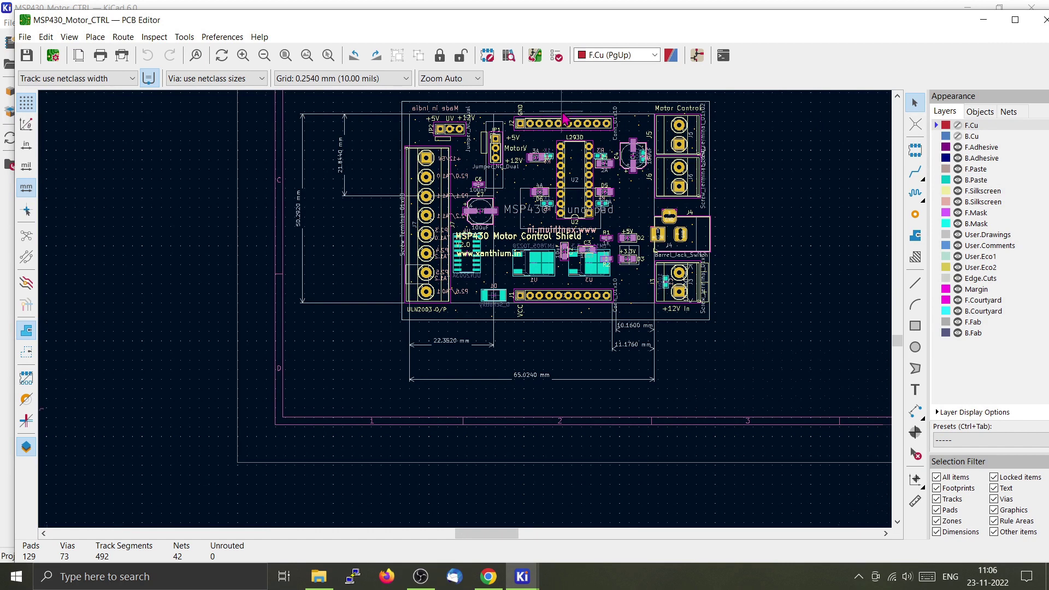
scroll(565, 119, up, 2)
scroll(464, 308, down, 2)
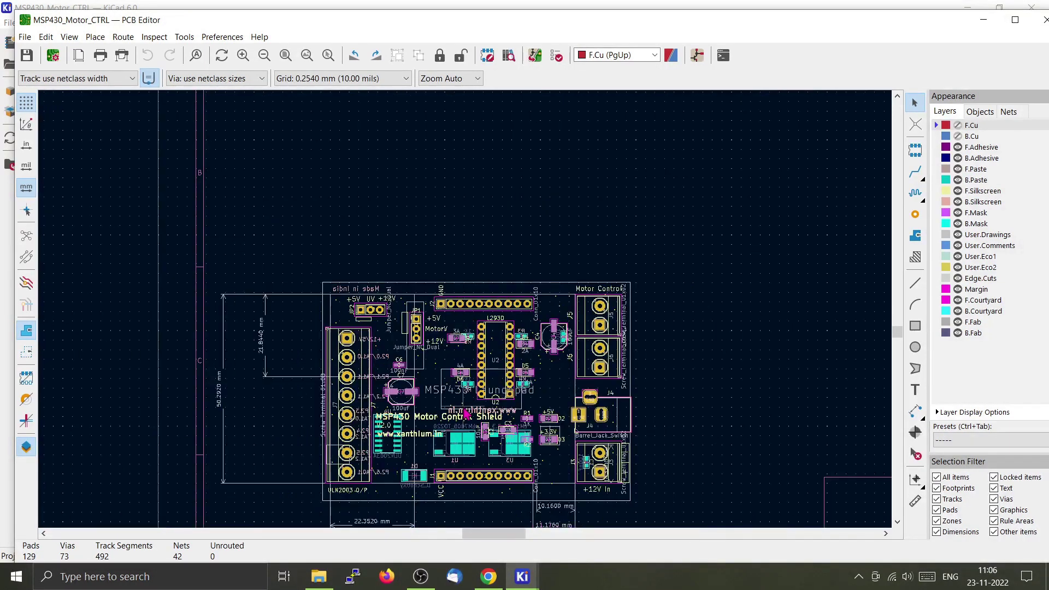
scroll(467, 415, down, 2)
scroll(468, 314, up, 2)
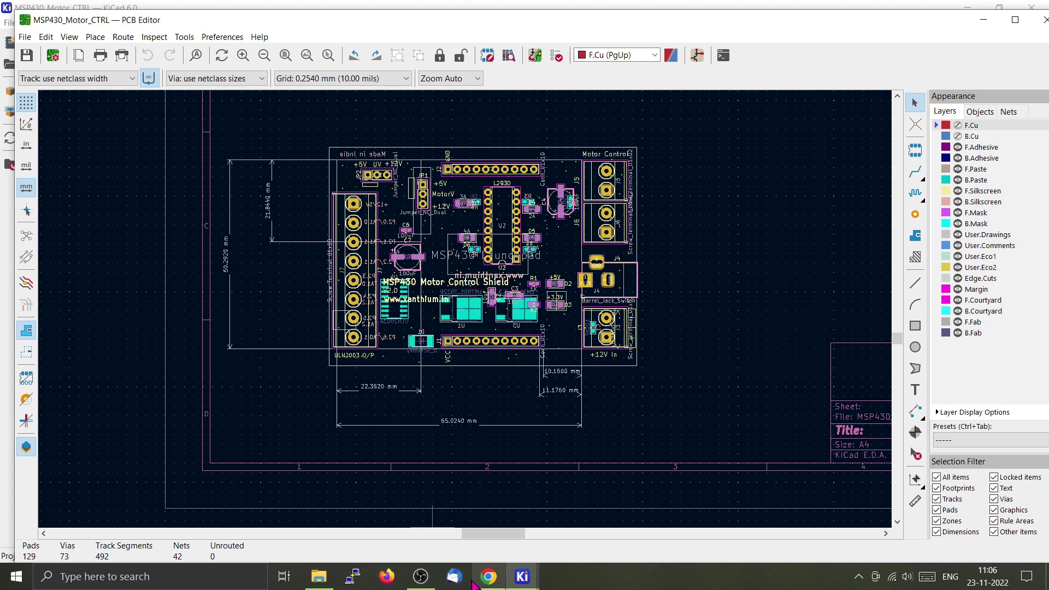
click(489, 580)
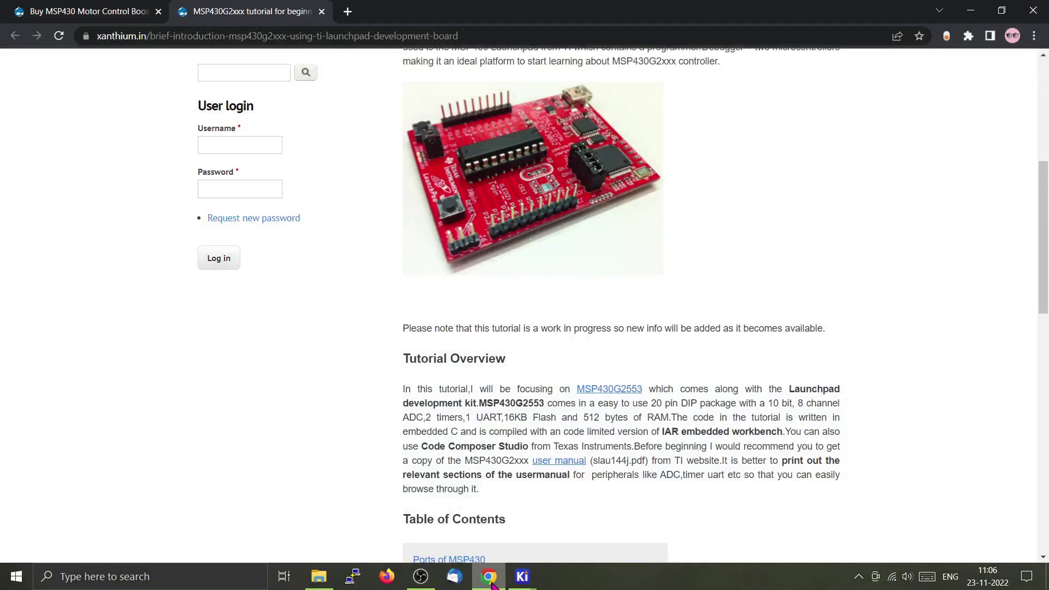
click(98, 7)
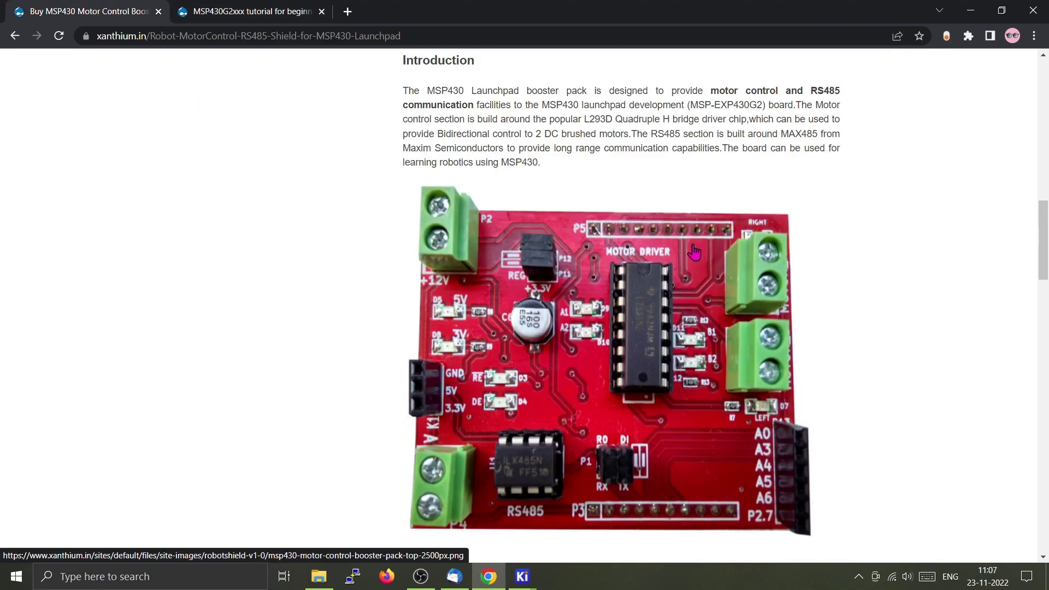
scroll(630, 339, up, 10)
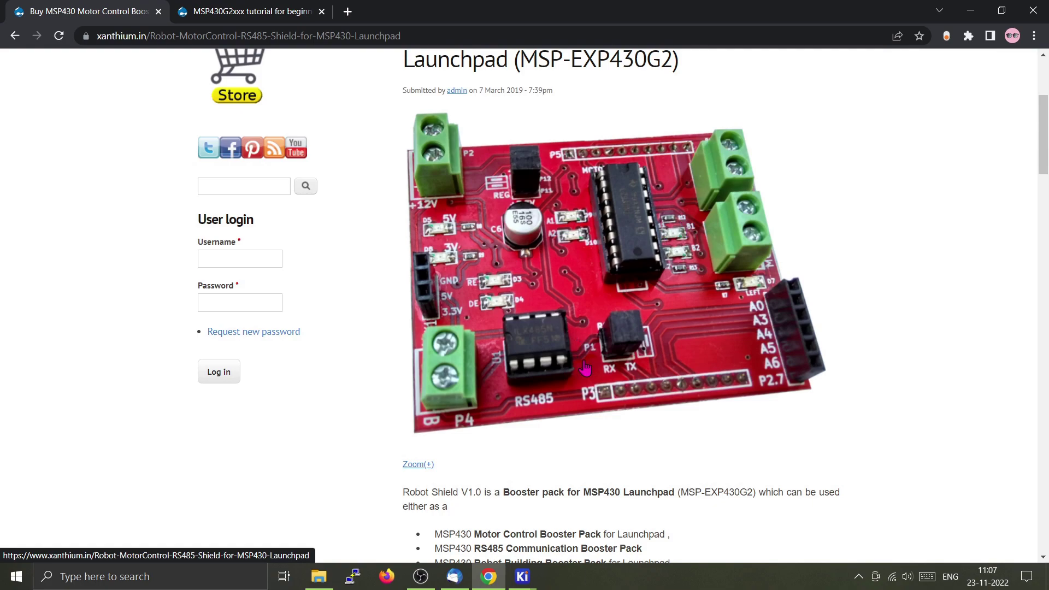
key(alt+Tab)
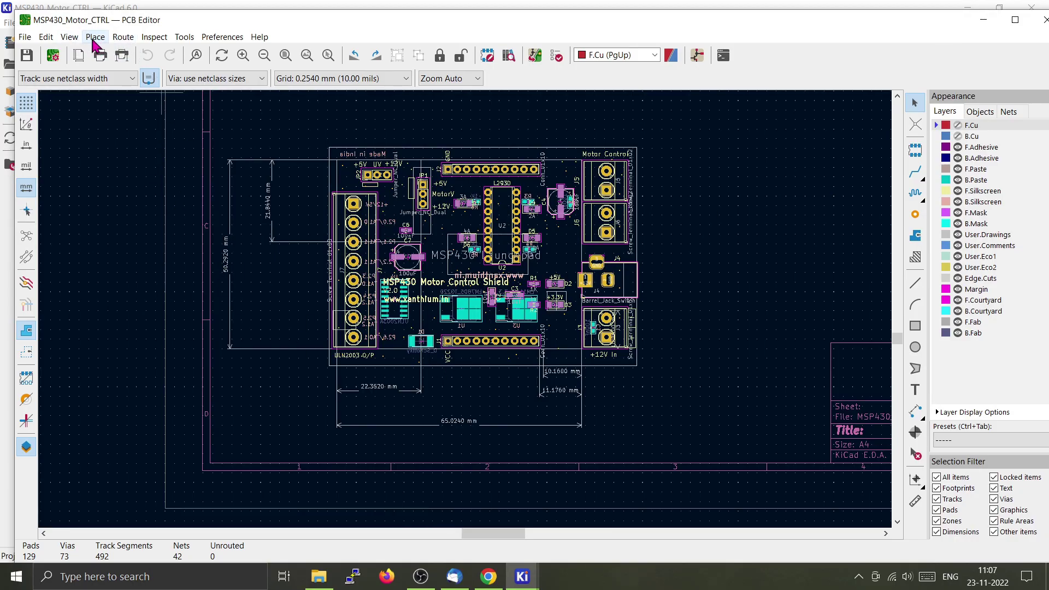
Step: Open the 3D Viewer from the View menu to render the motor control shield
click(75, 40)
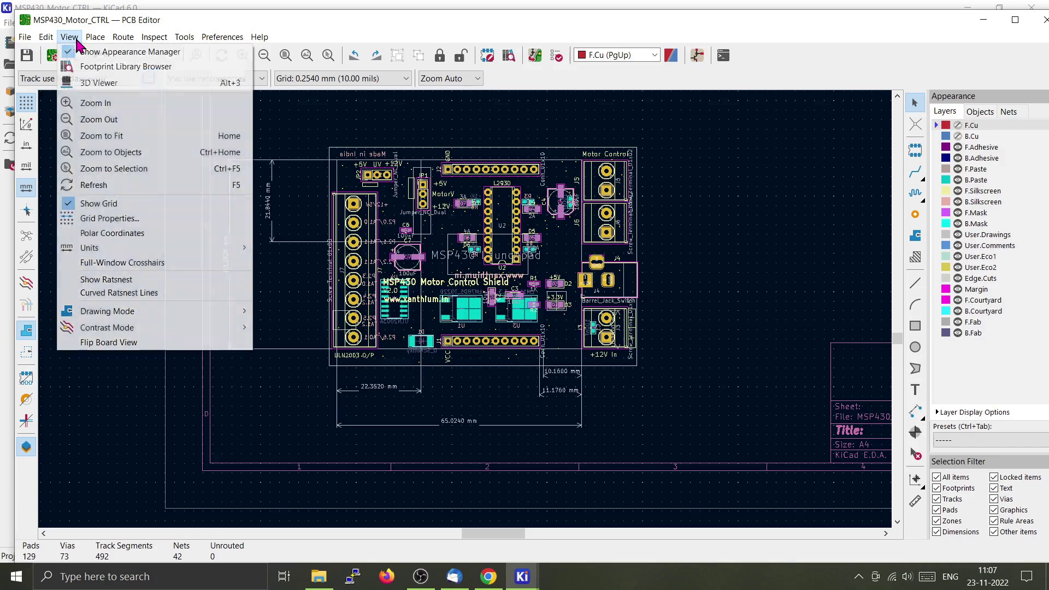
click(91, 84)
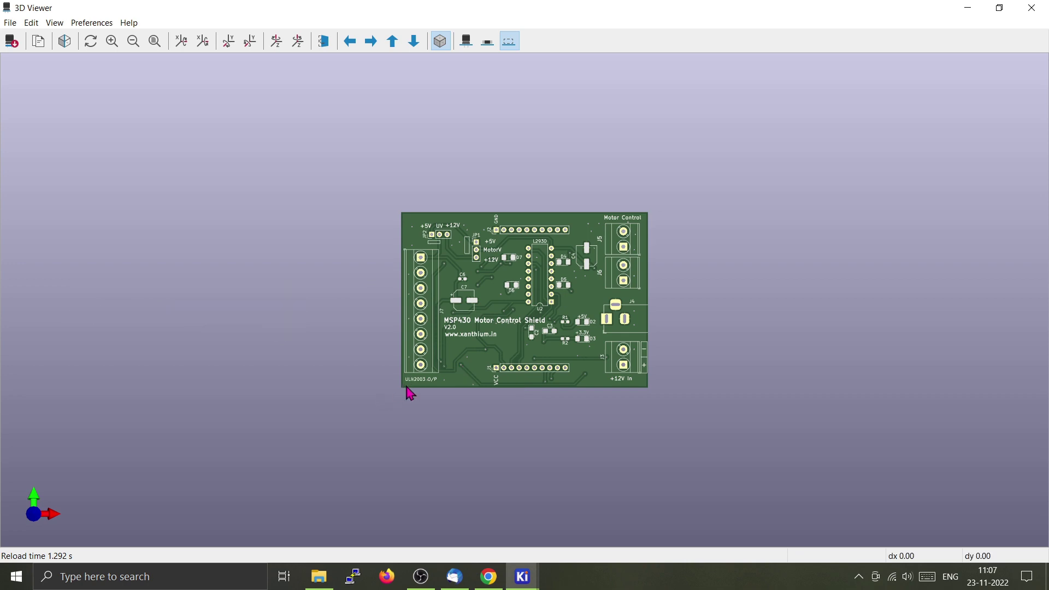
Step: Zoom in and orbit the board until its underside with U1, U3 and U4 faces the viewer
scroll(407, 393, up, 3)
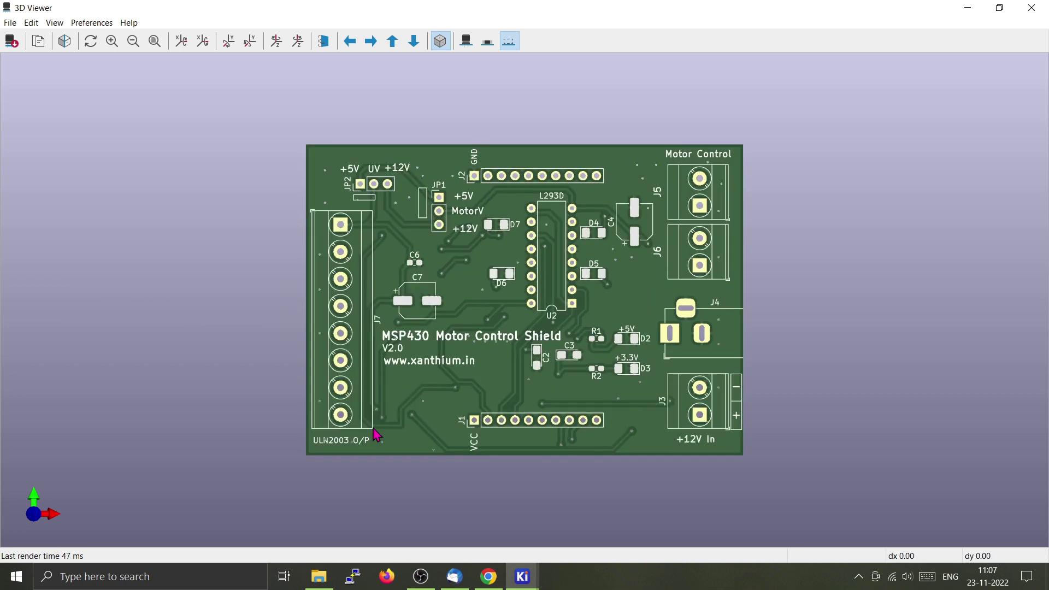
mouse_move(374, 429)
mouse_down()
mouse_move(361, 415)
mouse_move(360, 439)
mouse_up()
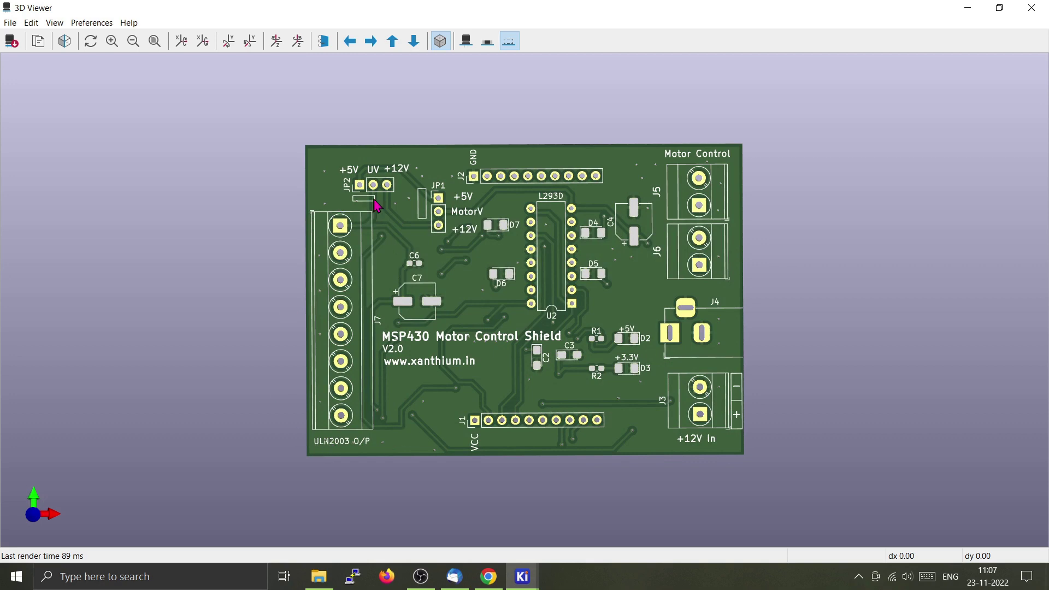
drag(319, 444, 751, 341)
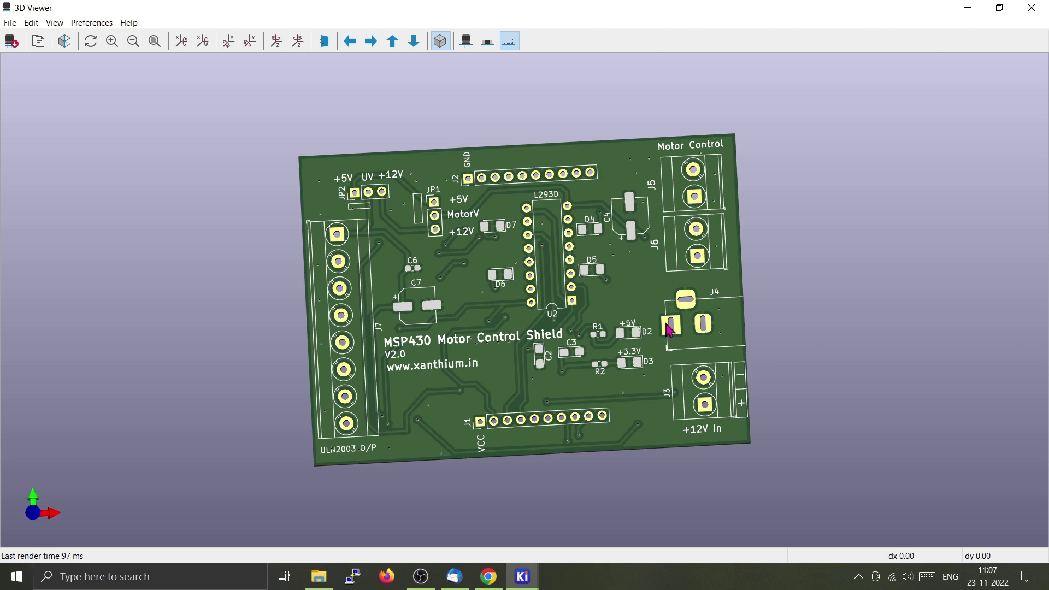
drag(669, 330, 744, 456)
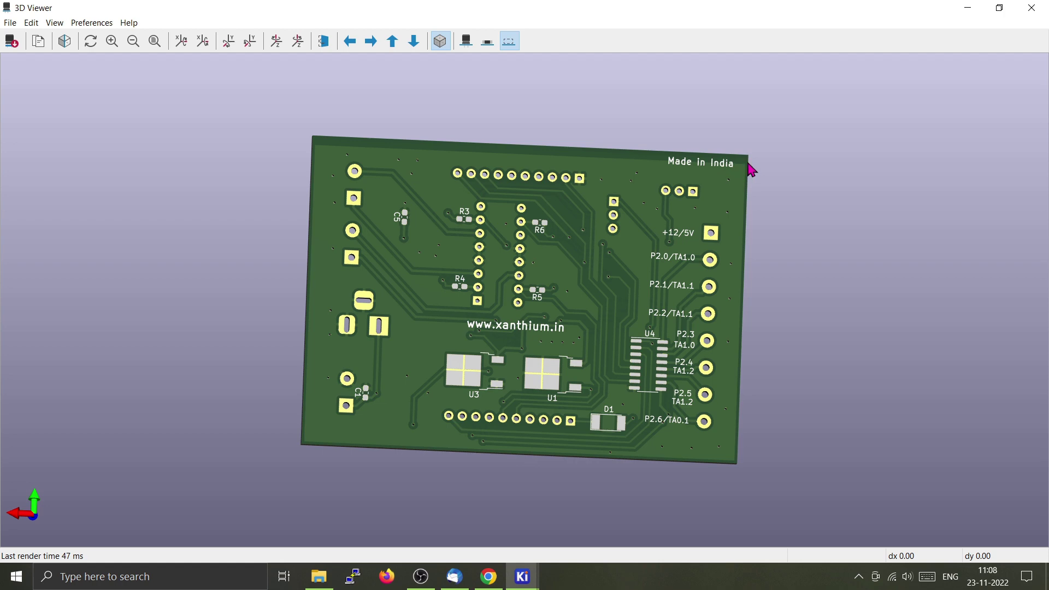
Step: Orbit the board back to a tilted top view showing the L293D U2 and connectors J1–J7
drag(745, 174, 508, 234)
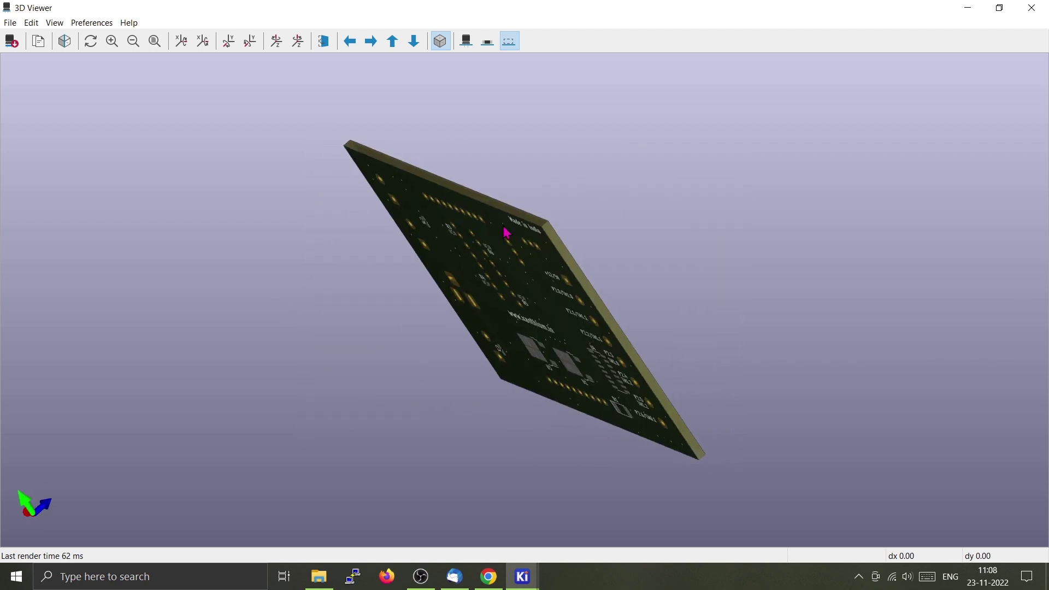
drag(474, 327, 632, 80)
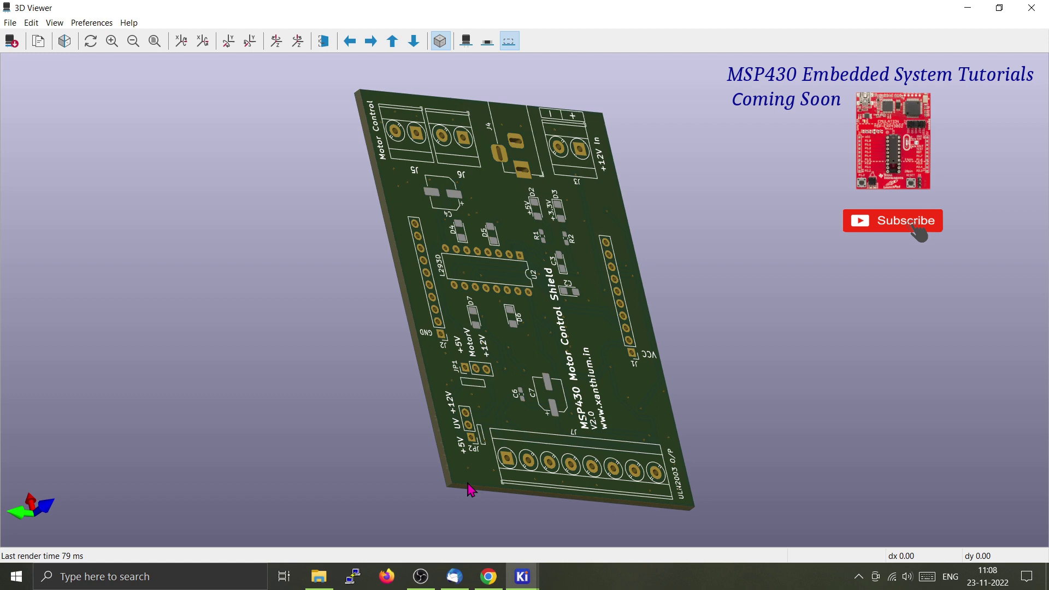
drag(471, 490, 398, 444)
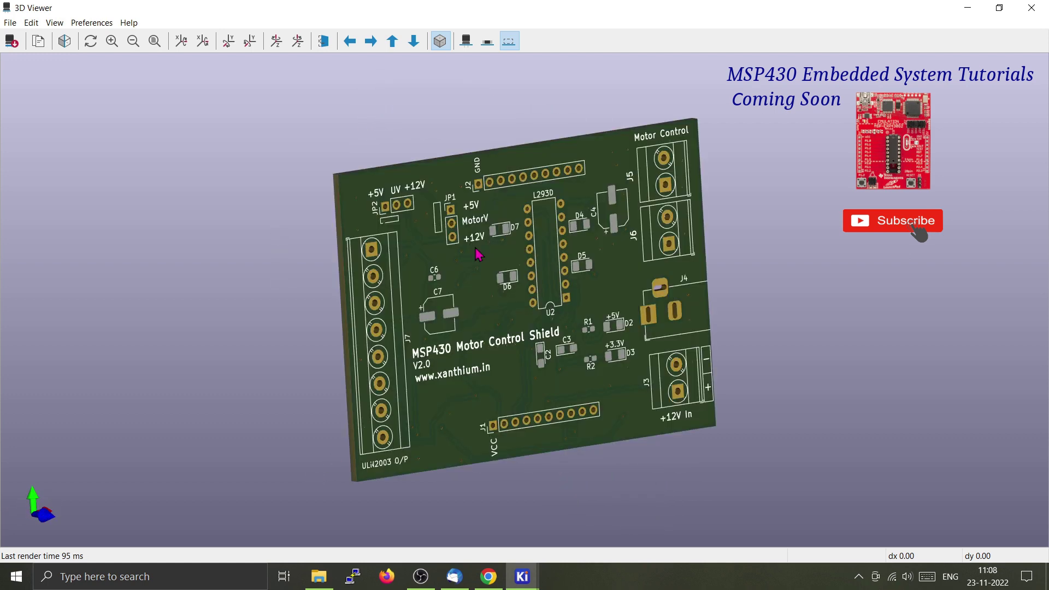
drag(365, 202, 362, 341)
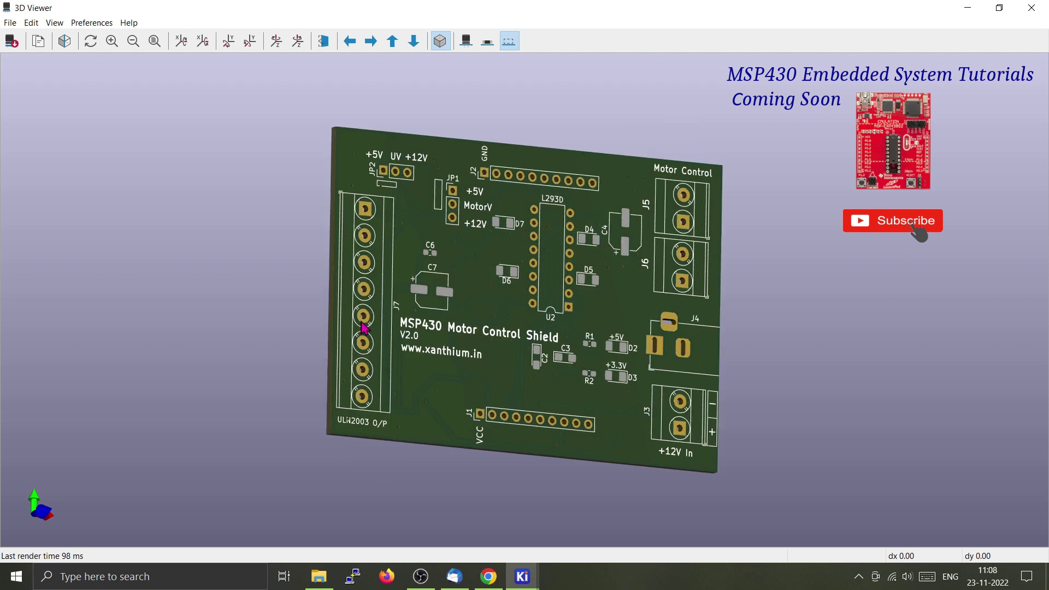
drag(340, 440, 290, 487)
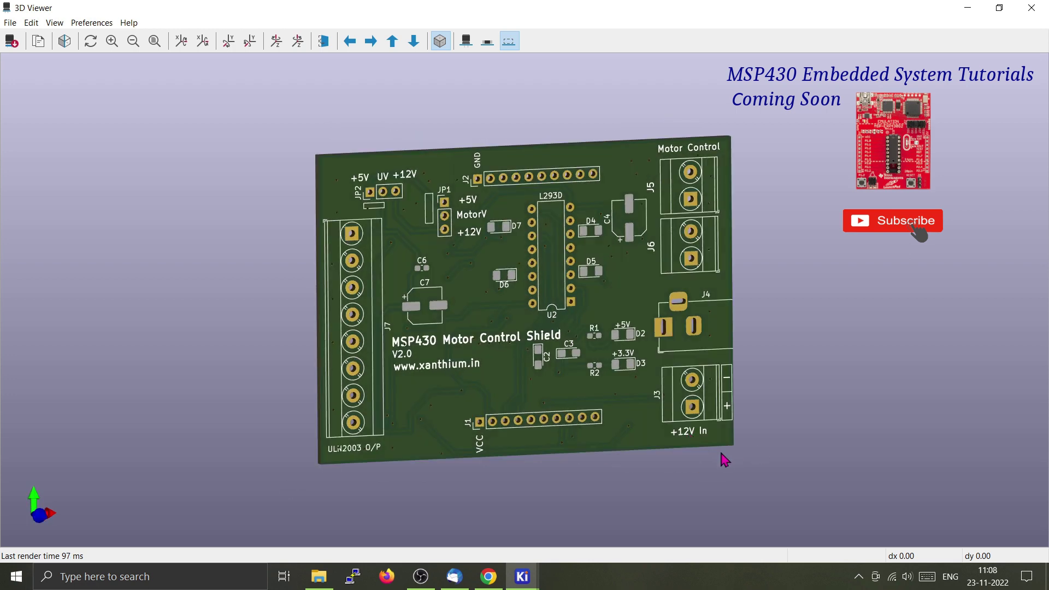
drag(722, 459, 757, 150)
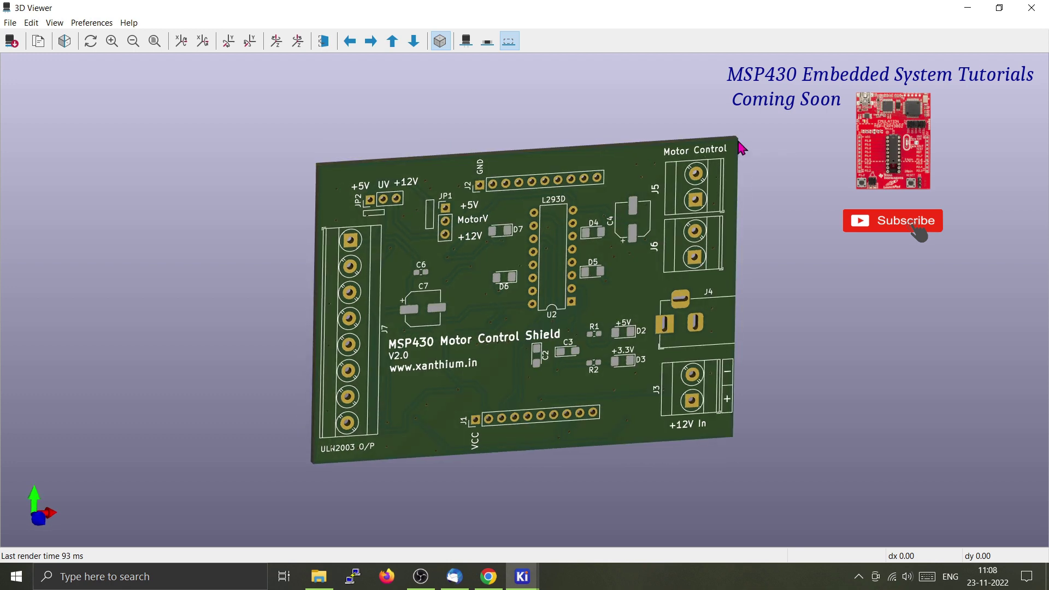
drag(740, 147, 738, 469)
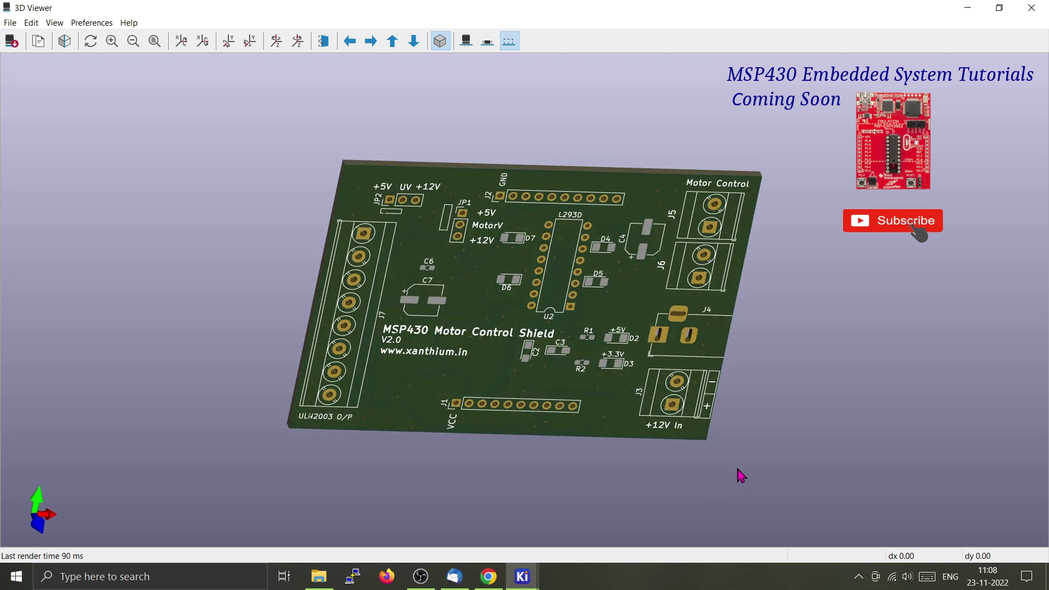